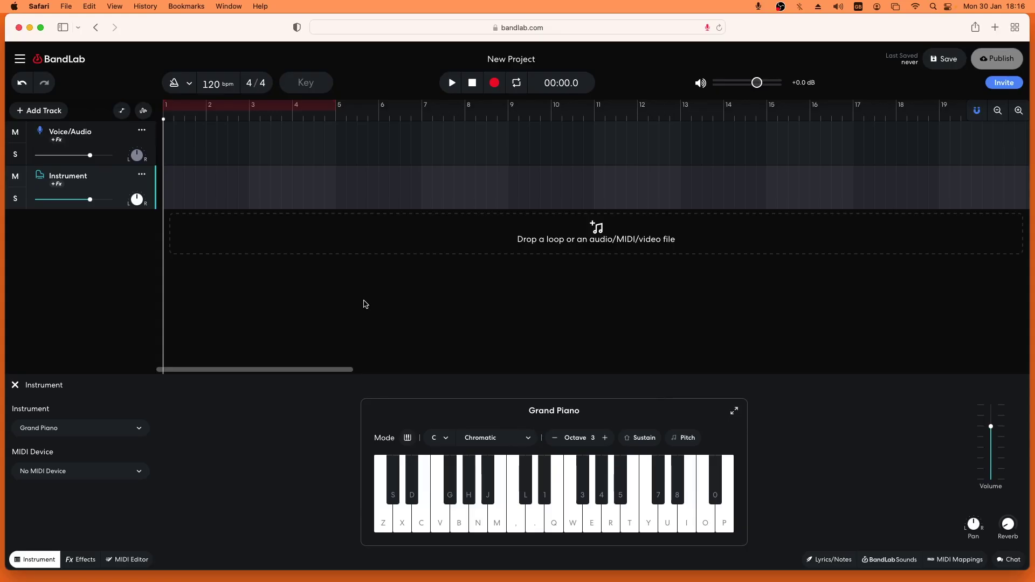
click(115, 140)
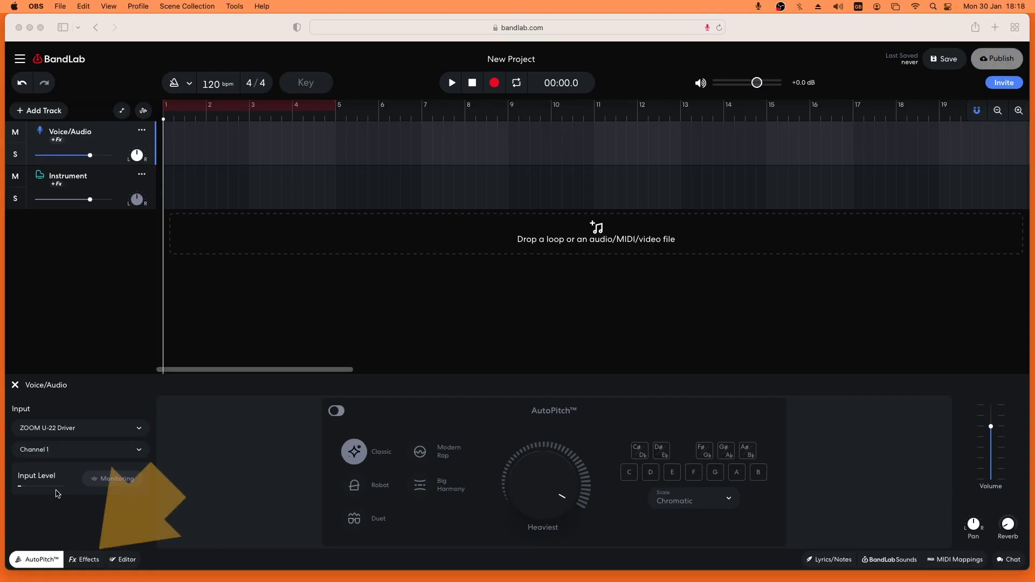
click(85, 563)
- Add a Utility > Gain effect to the Voice/Audio track's effects chain
click(85, 560)
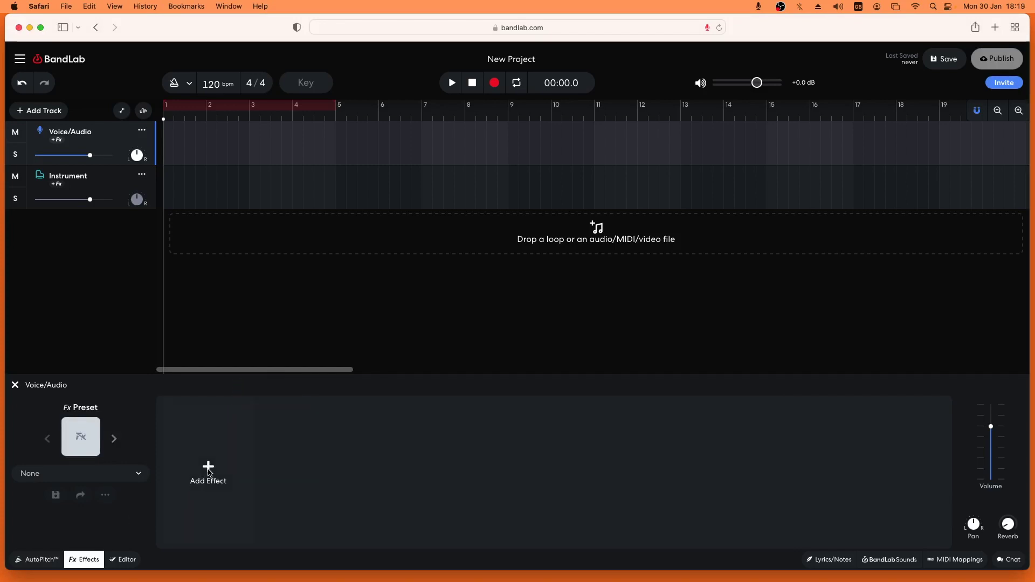
click(209, 469)
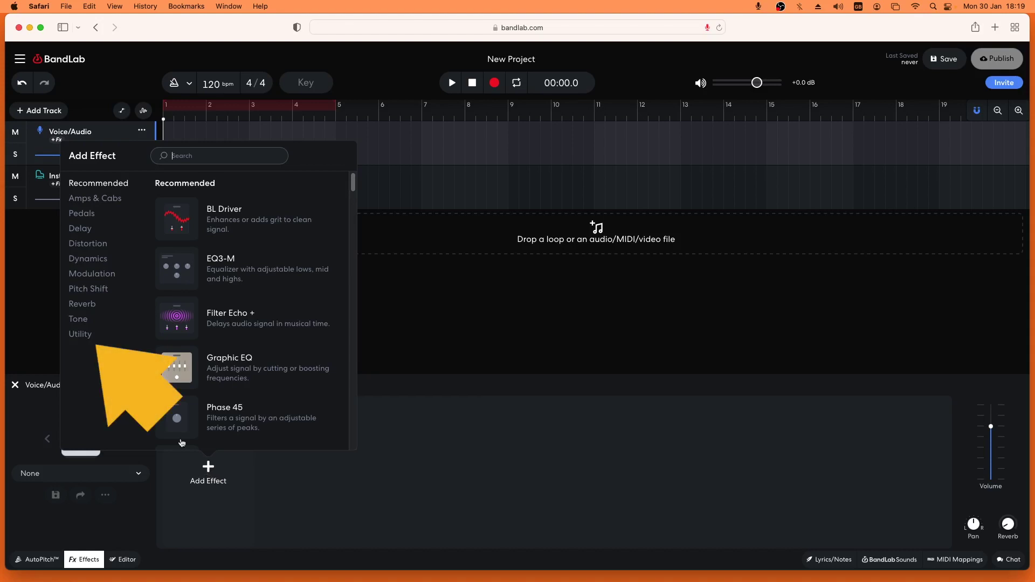
click(81, 335)
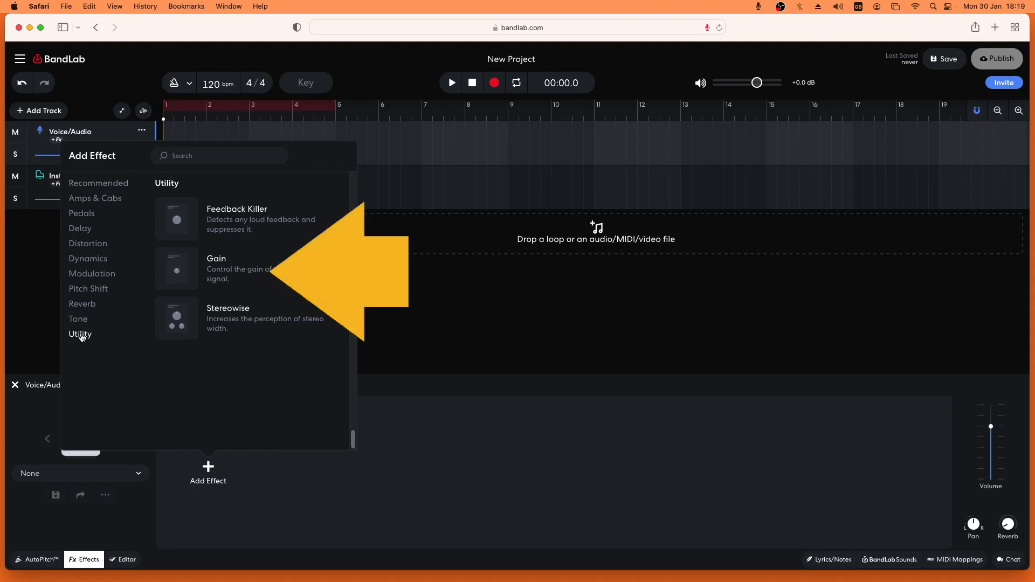
click(170, 275)
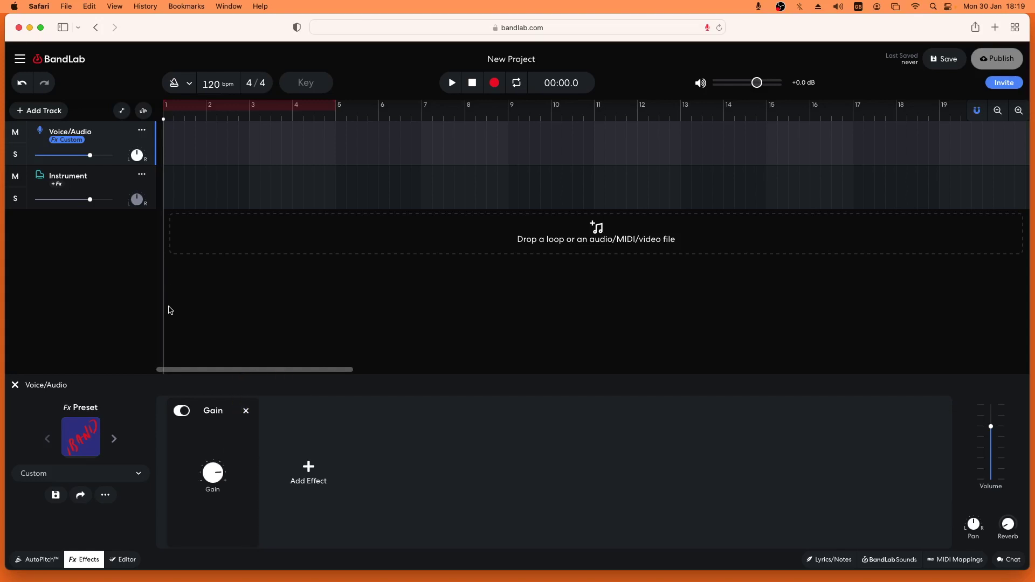
- Turn the Voice/Audio track's Gain knob up to +6.0 dB
mouse_move(212, 470)
drag(214, 477, 214, 447)
- Add the Dynamics > DIGI Comp compressor after the Gain effect
click(310, 467)
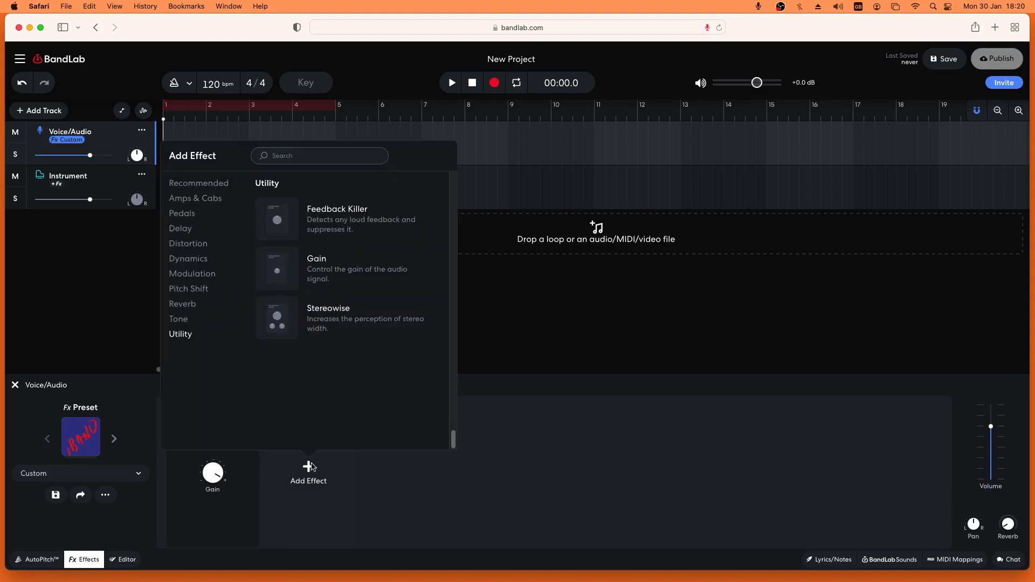
click(203, 259)
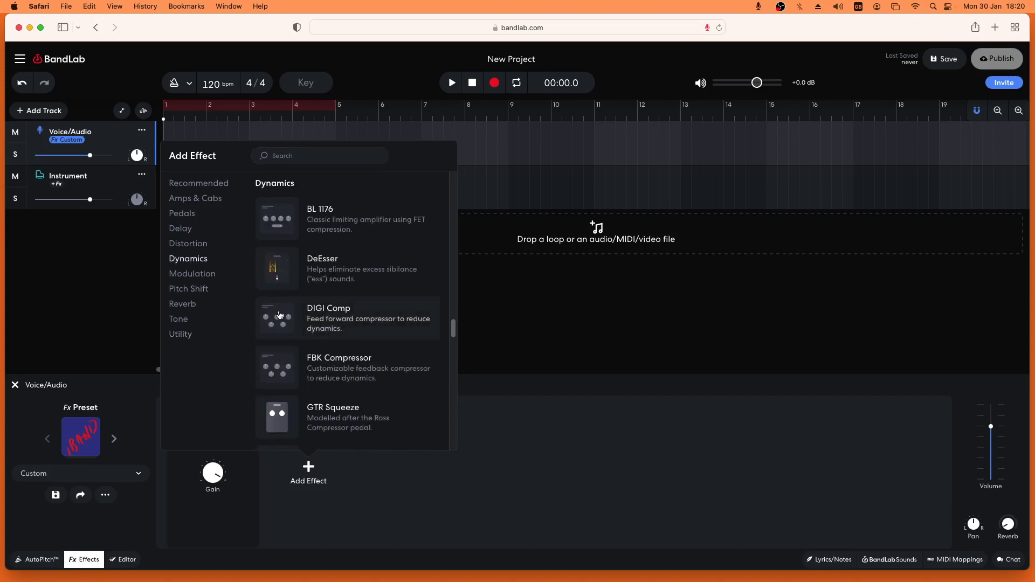
click(279, 315)
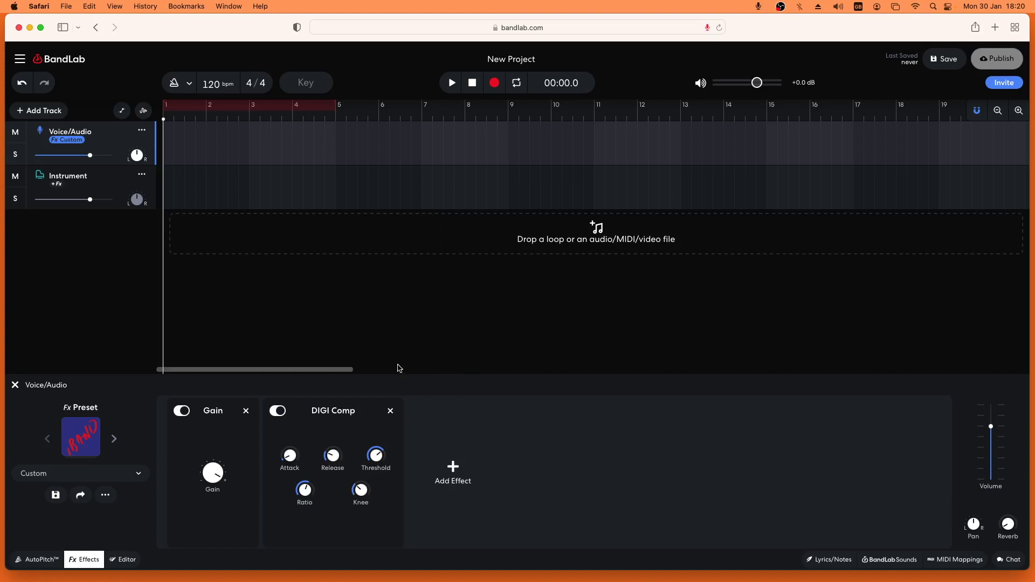
- Add a Noise Gate and move it ahead of DIGI Comp in the chain
click(454, 470)
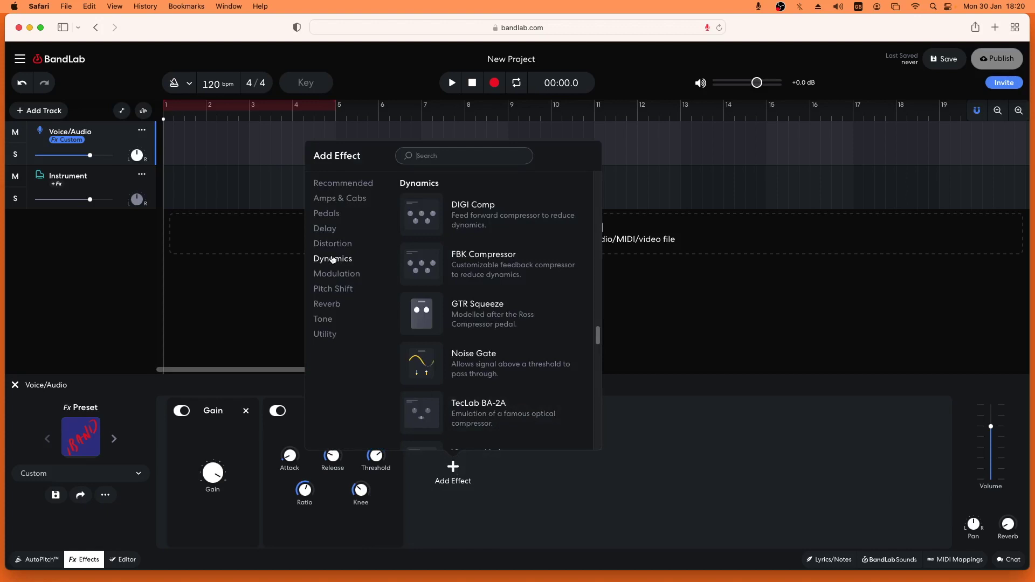
click(437, 362)
drag(514, 426, 448, 437)
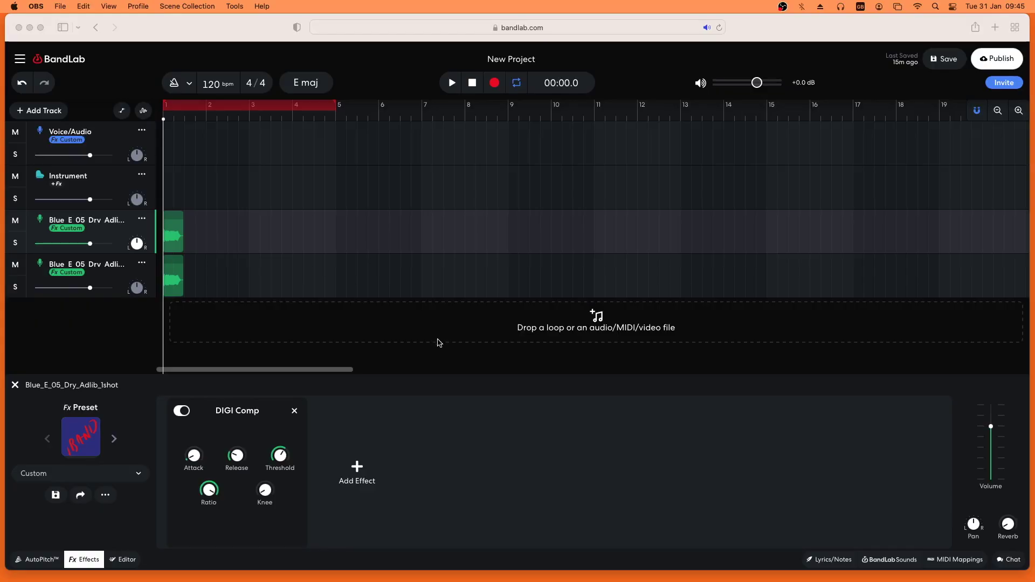
- Move the original vocal clip to bar 2 and its copy to bar 4, then disable looping
click(30, 264)
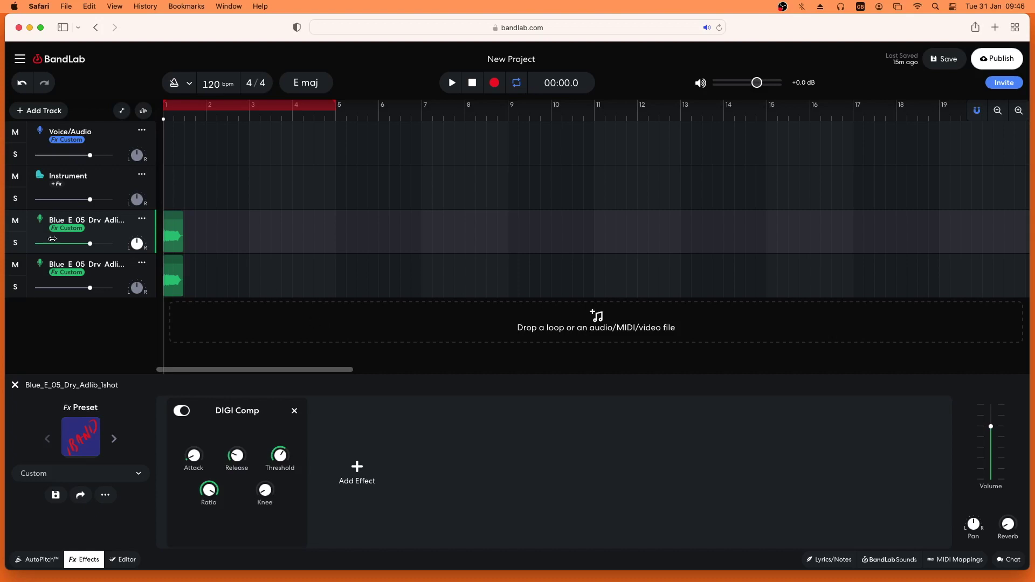
click(31, 266)
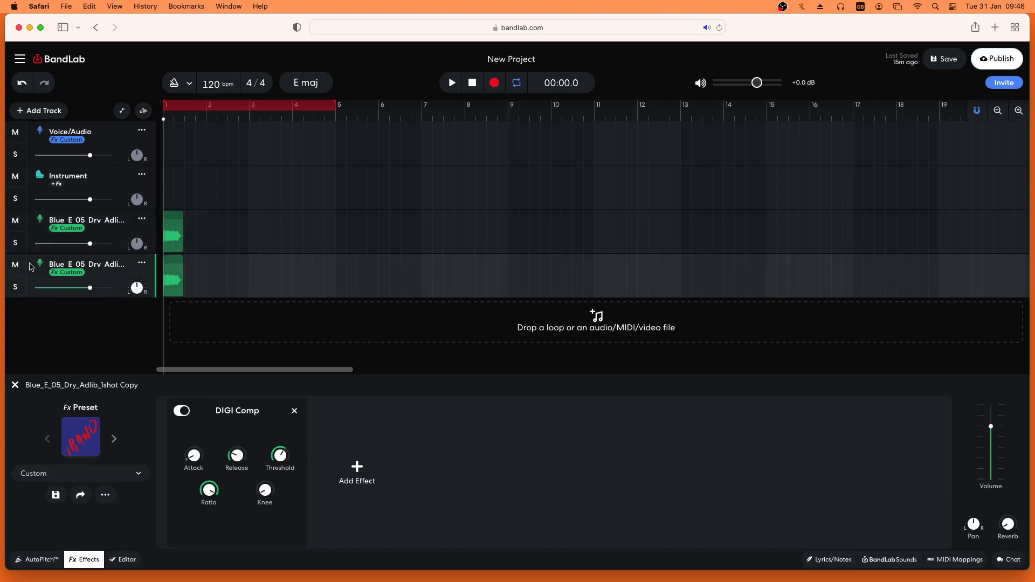
click(30, 220)
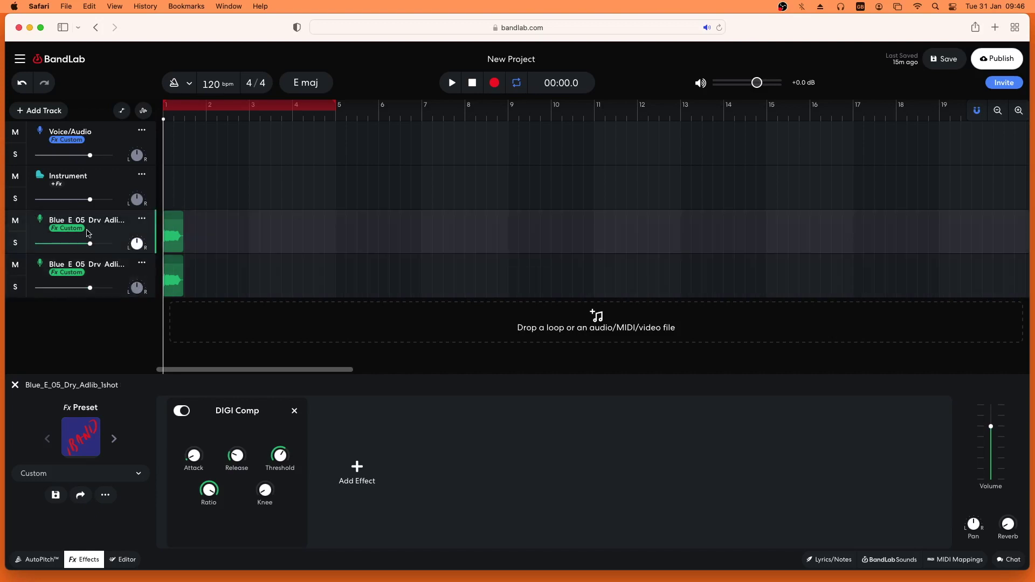
drag(176, 241, 219, 243)
drag(171, 283, 299, 281)
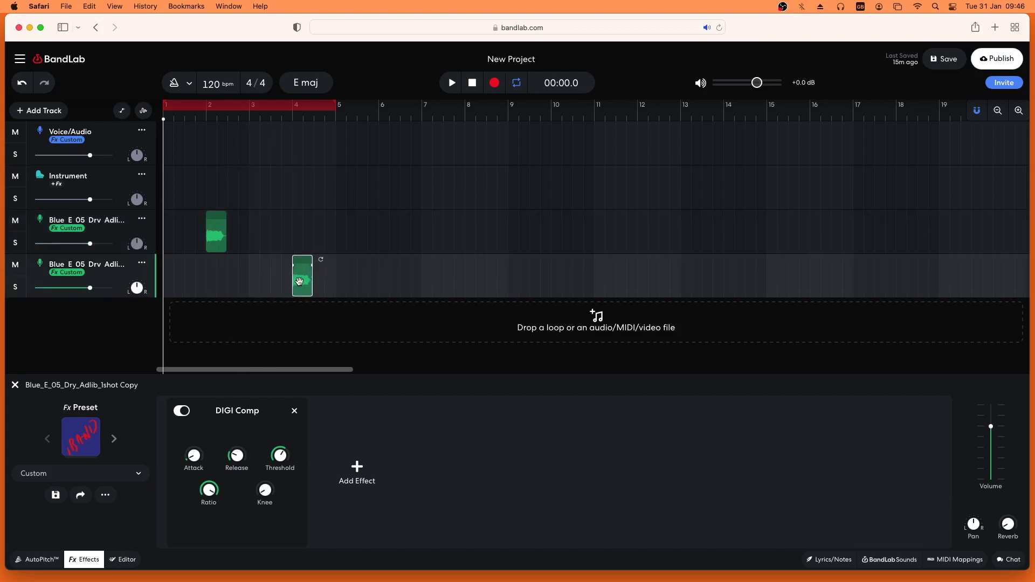
click(315, 103)
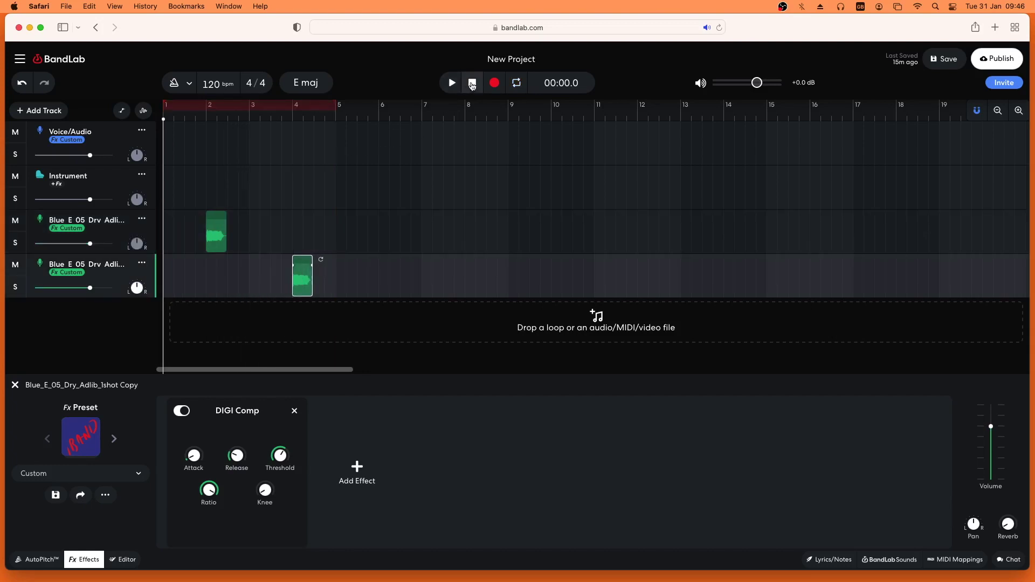
click(451, 84)
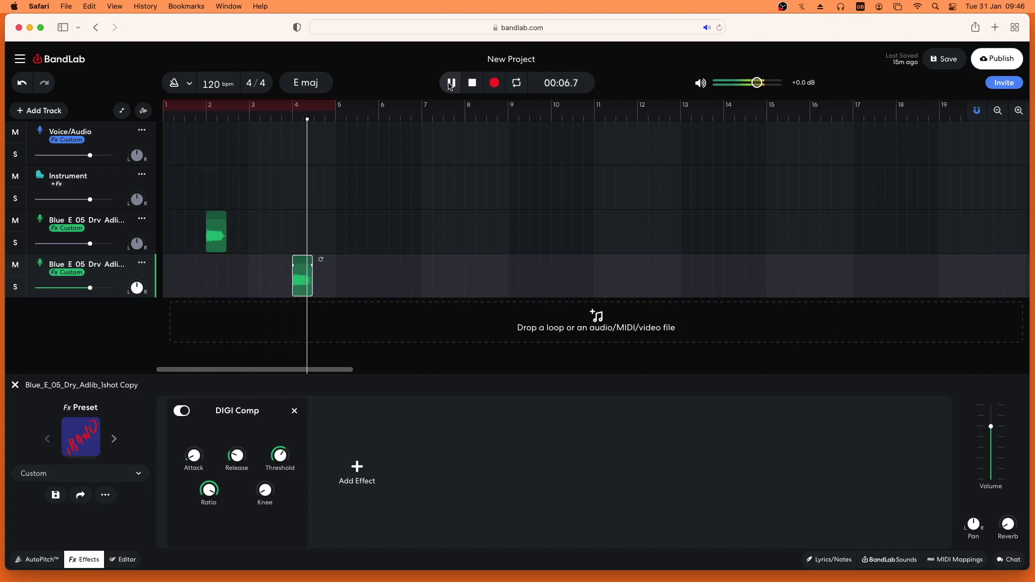
click(473, 83)
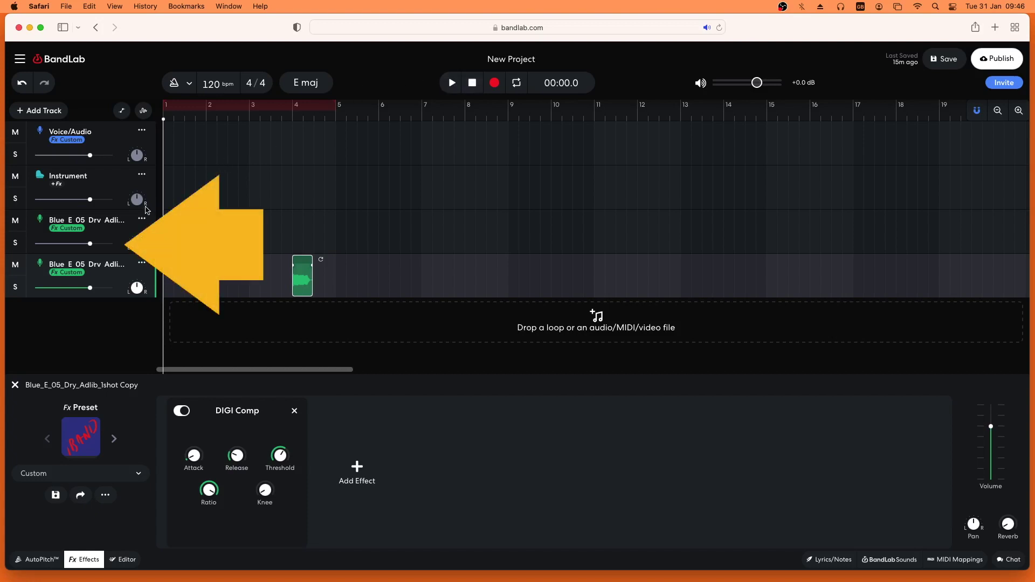
mouse_move(90, 243)
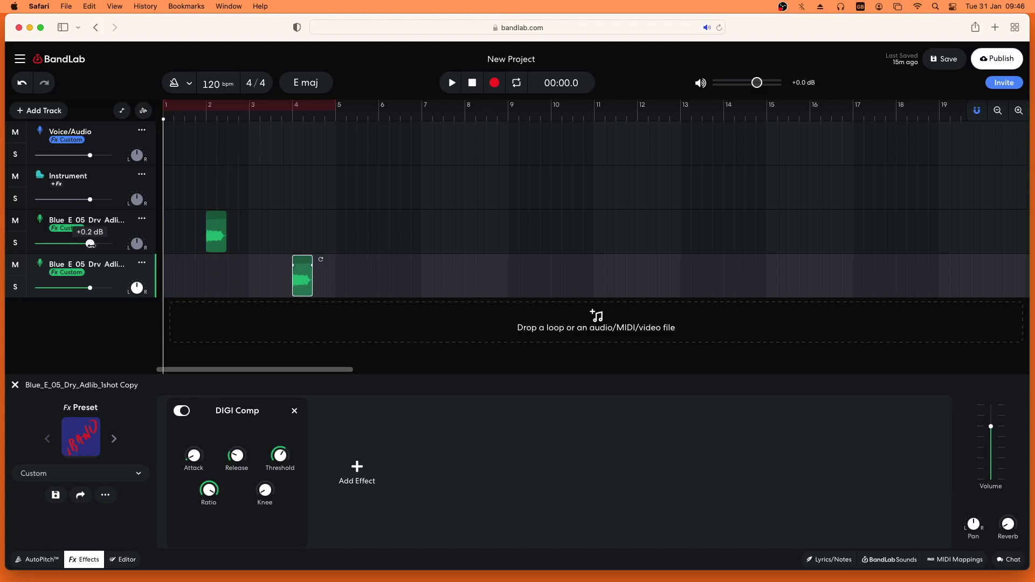
- Raise track 3's volume slider to +6.0 dB and add a Utility > Gain effect to the copied track
drag(91, 243, 121, 248)
click(357, 468)
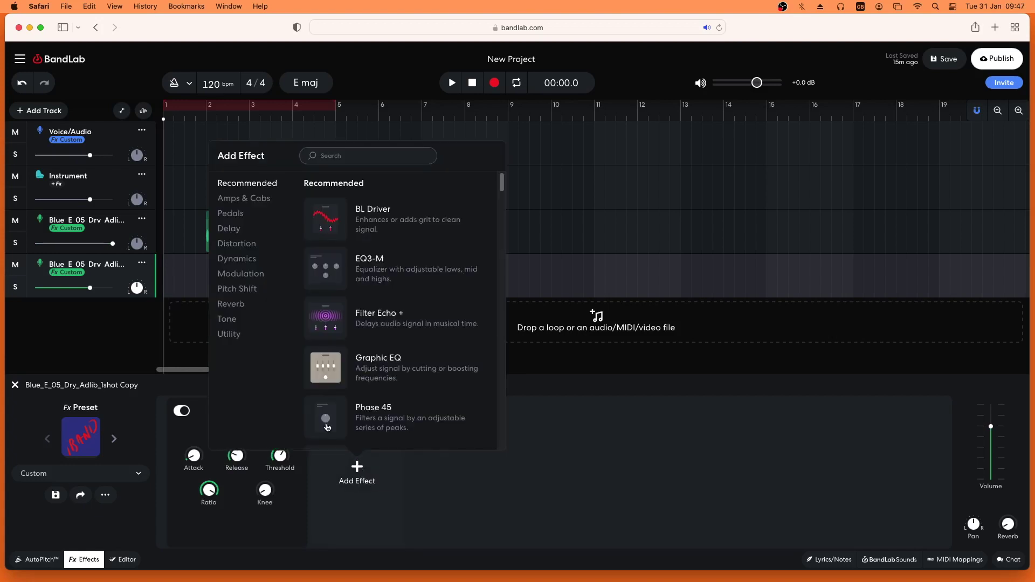
click(231, 337)
click(324, 270)
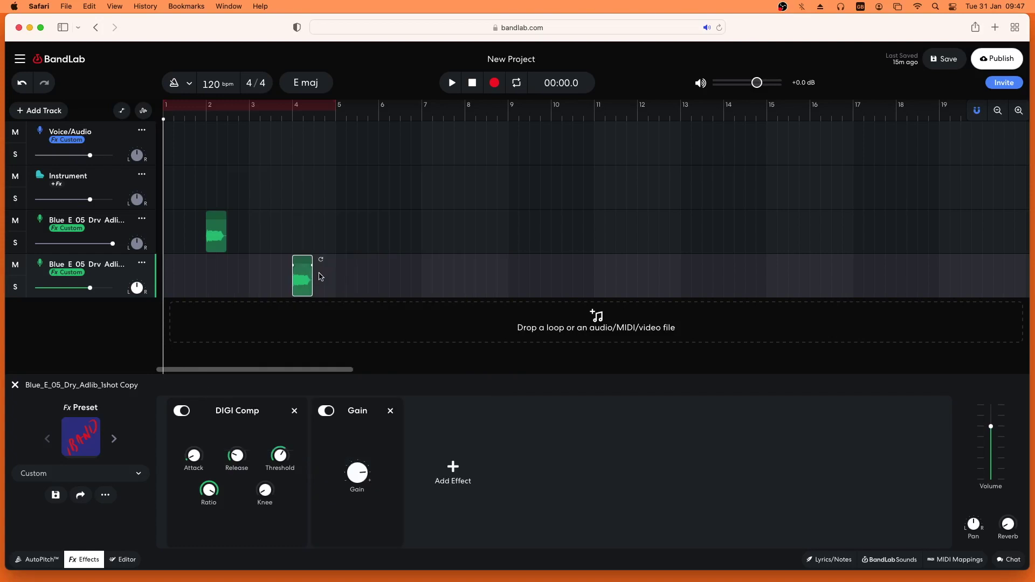
- Place the copied track's Gain effect before DIGI Comp and set it to +6.0 dB
drag(246, 419, 394, 415)
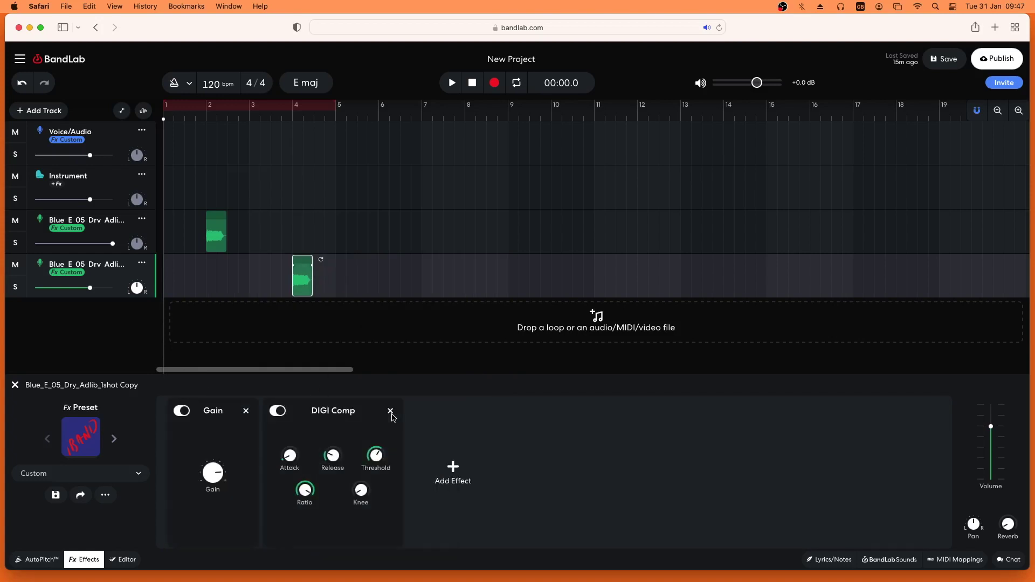
mouse_move(214, 470)
drag(215, 473, 216, 433)
click(452, 84)
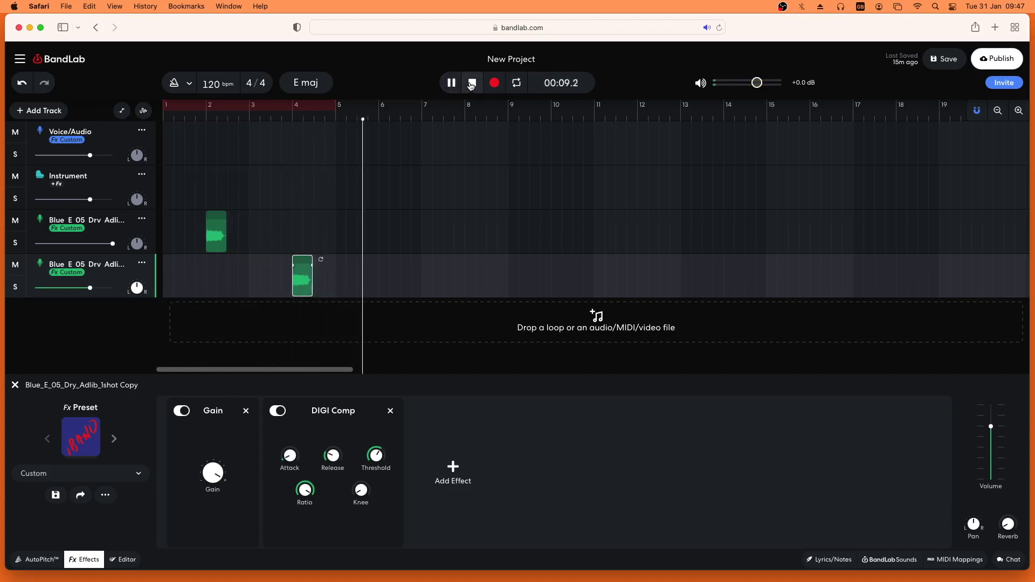
click(471, 83)
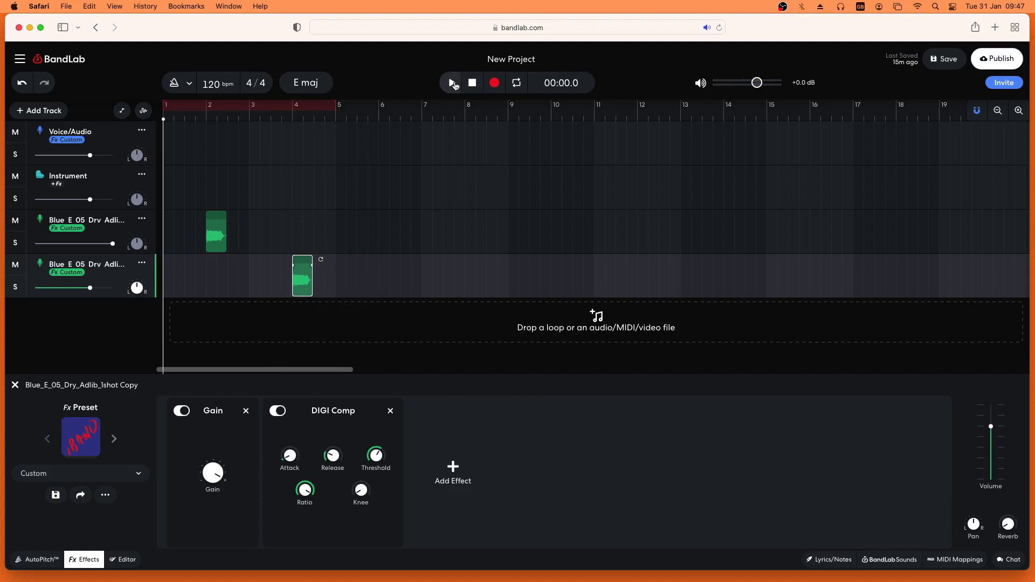
click(452, 83)
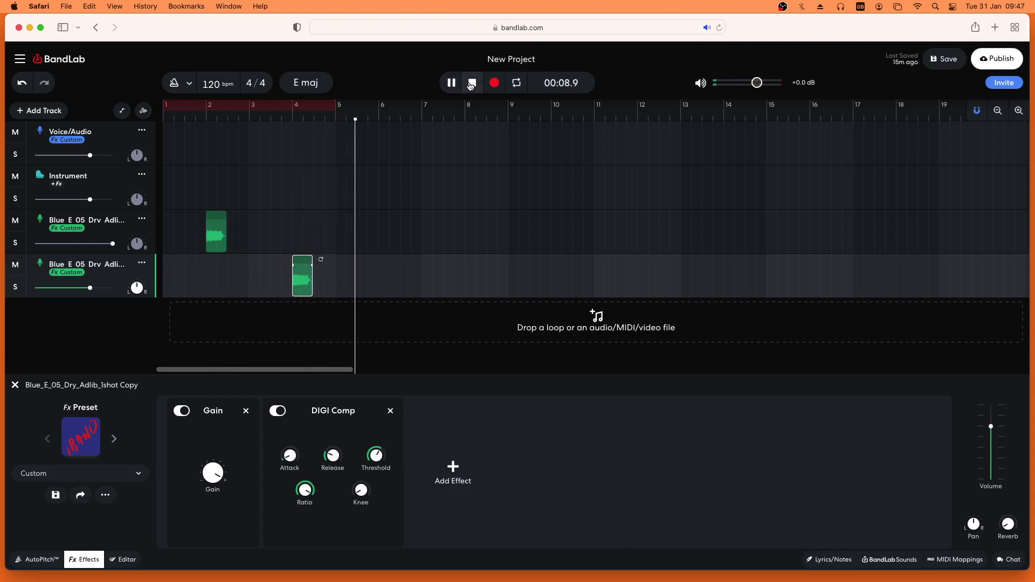
click(471, 84)
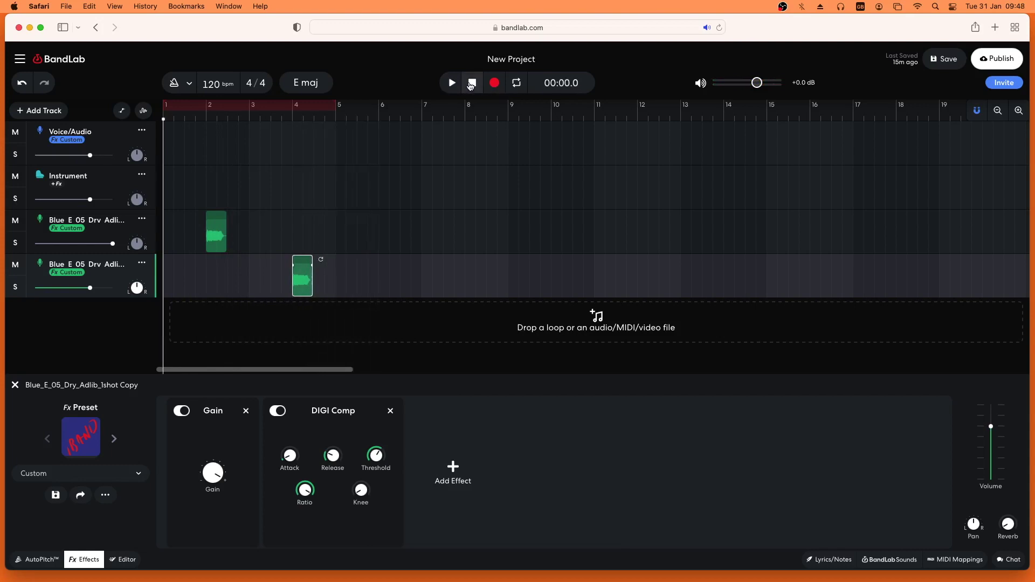